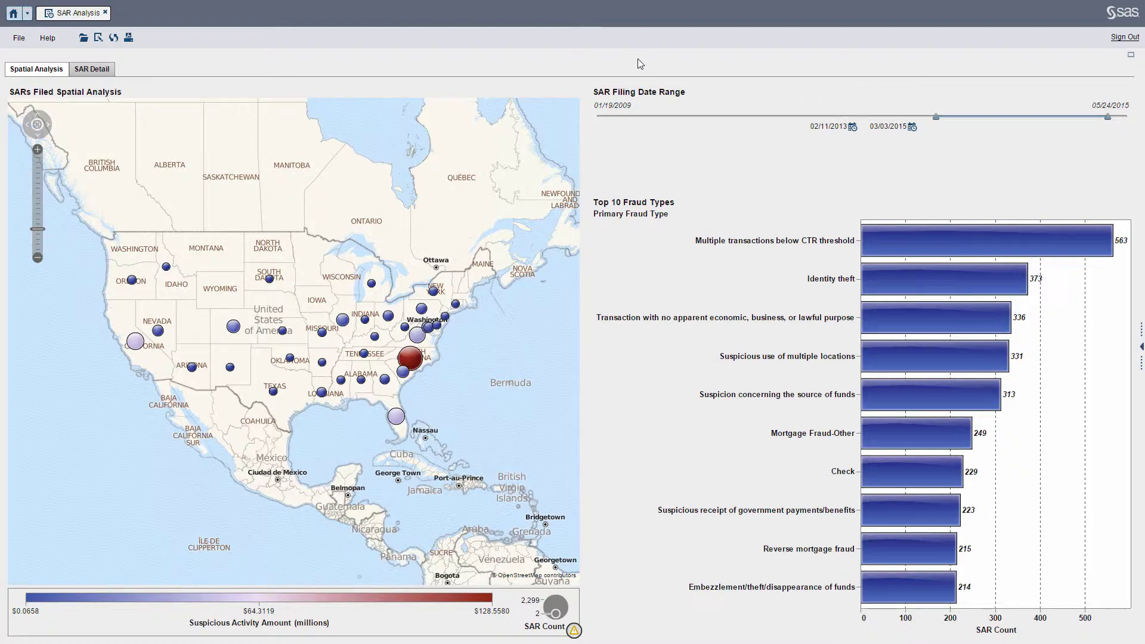
Step: Zoom the SAR map in and pan east so North Carolina's red bubble sits near centre
left_click(37, 150)
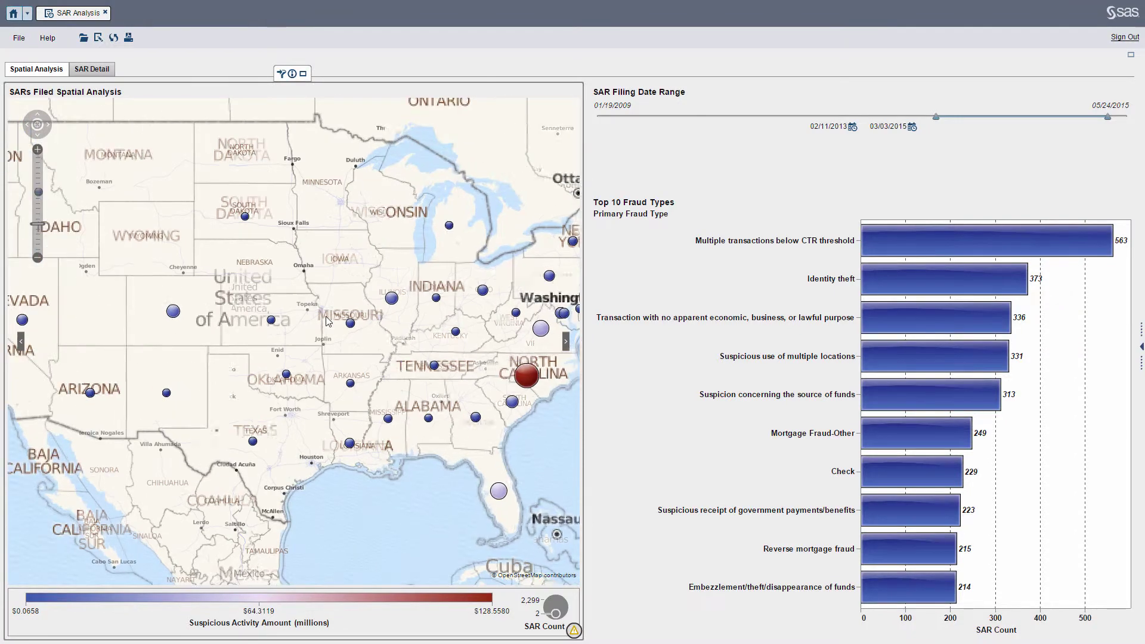
left_click_drag(479, 343, 400, 336)
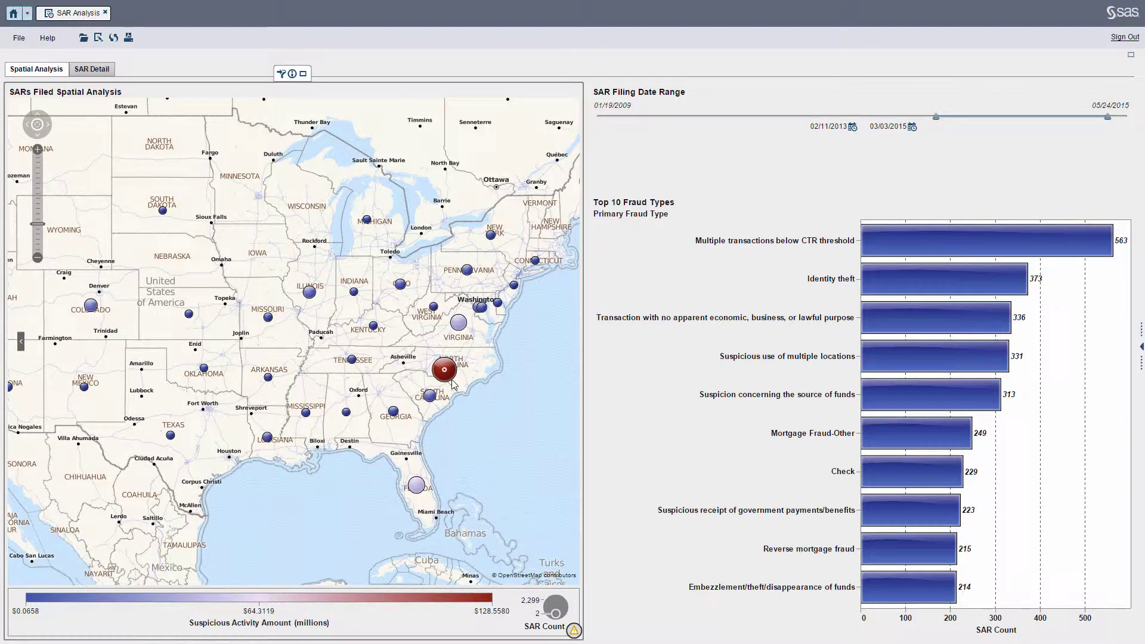
mouse_move(454, 386)
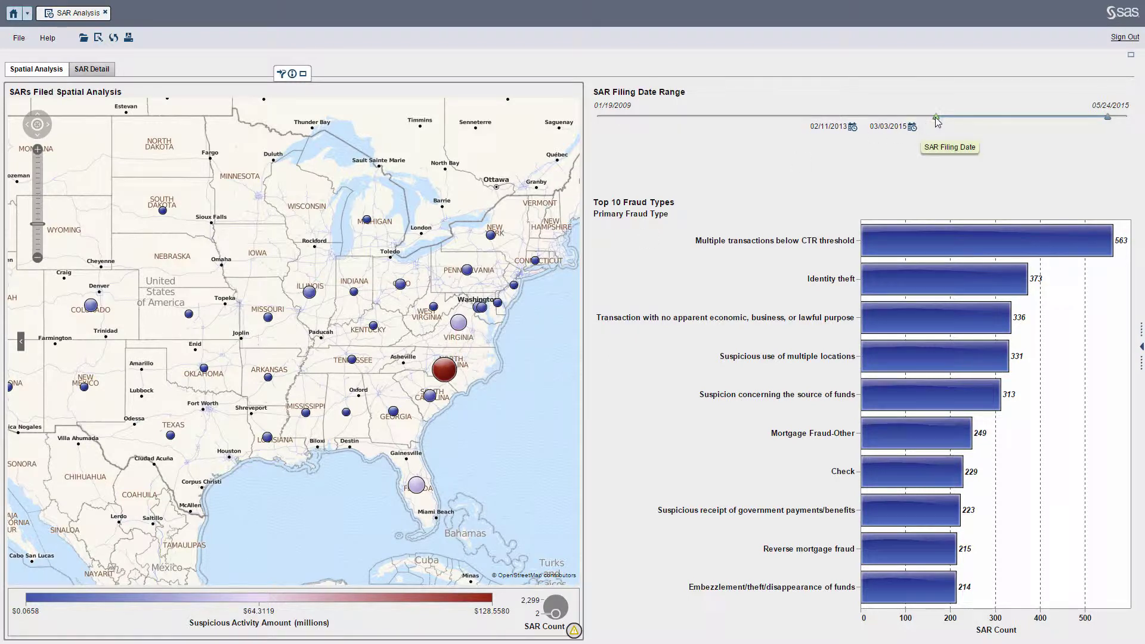
Step: Move the filing start date back to 06/13/2011, checking it in the start-date calendar
left_click_drag(934, 117, 797, 118)
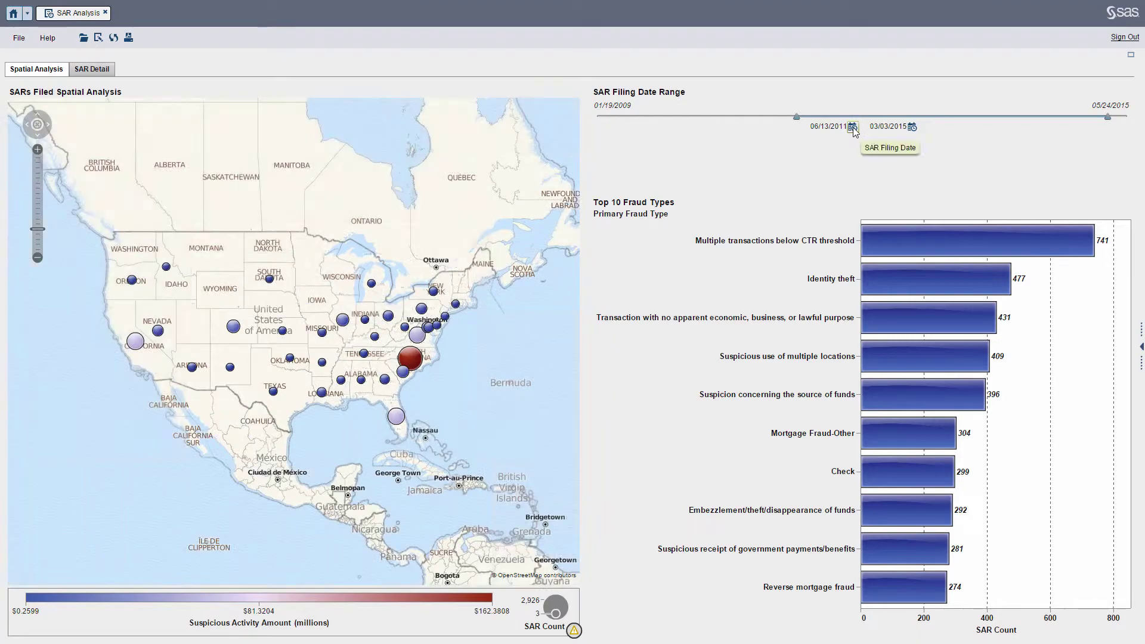
left_click(853, 127)
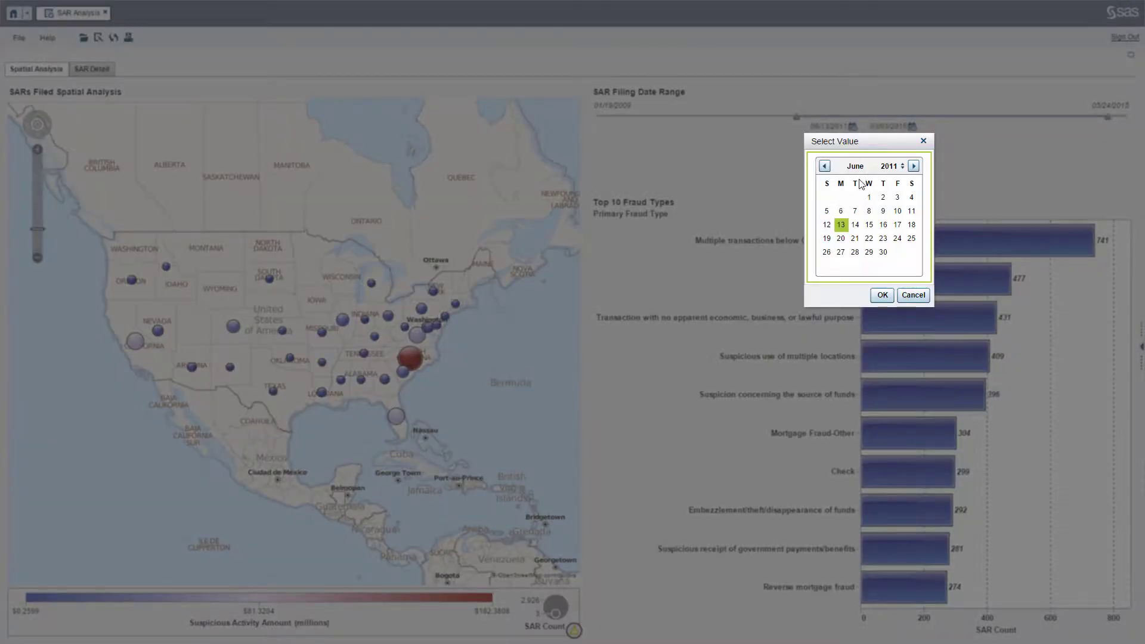
left_click(826, 167)
left_click(850, 209)
left_click(883, 295)
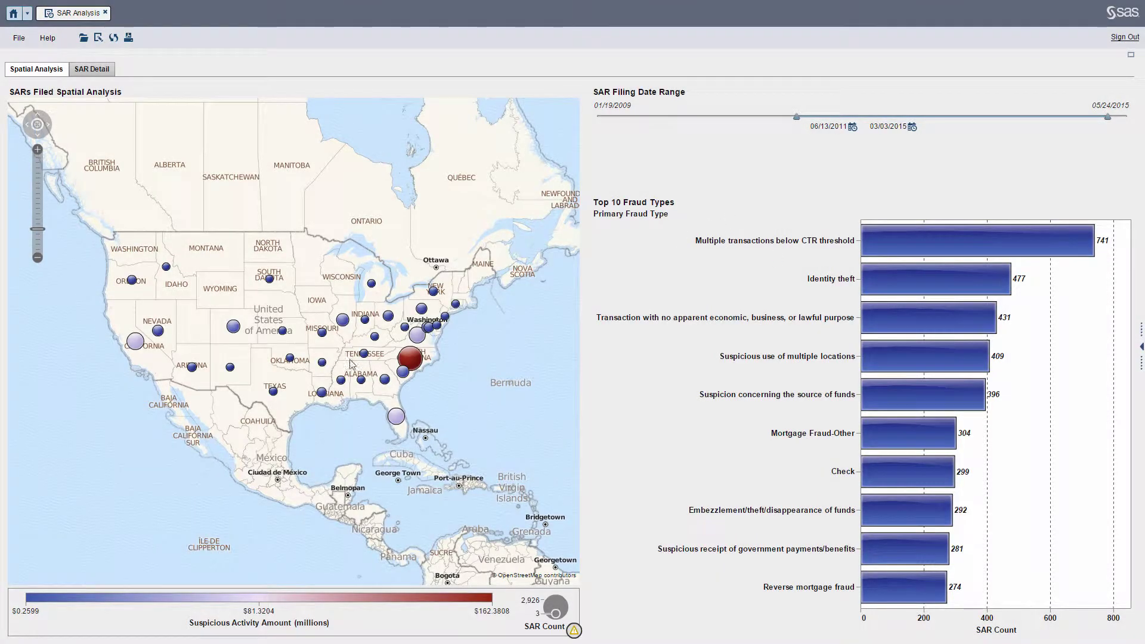
Step: Cross-filter fraud types by the Florida, North Carolina, New Jersey-area and Michigan bubbles, ending on Florida
left_click(396, 417)
left_click(414, 361)
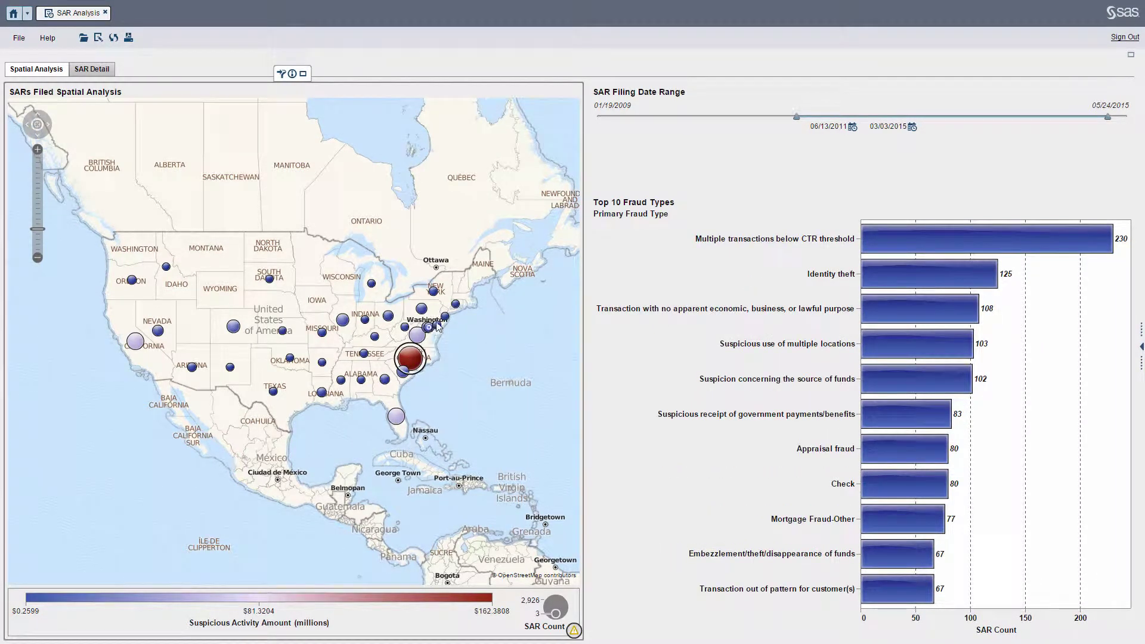
left_click(445, 318)
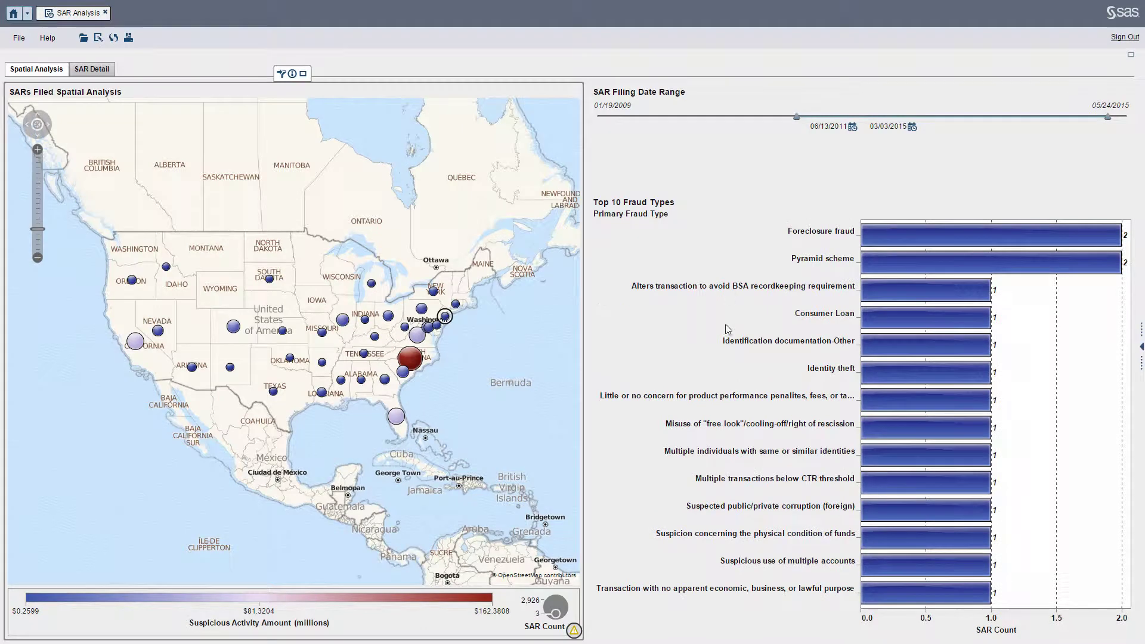
left_click(455, 304)
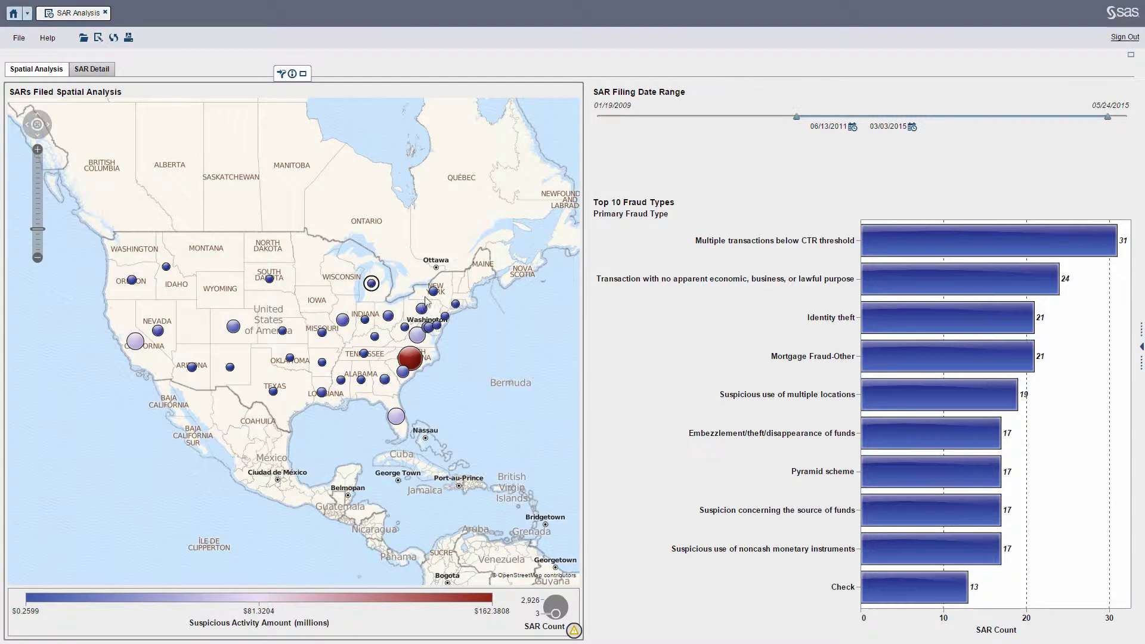
left_click(397, 416)
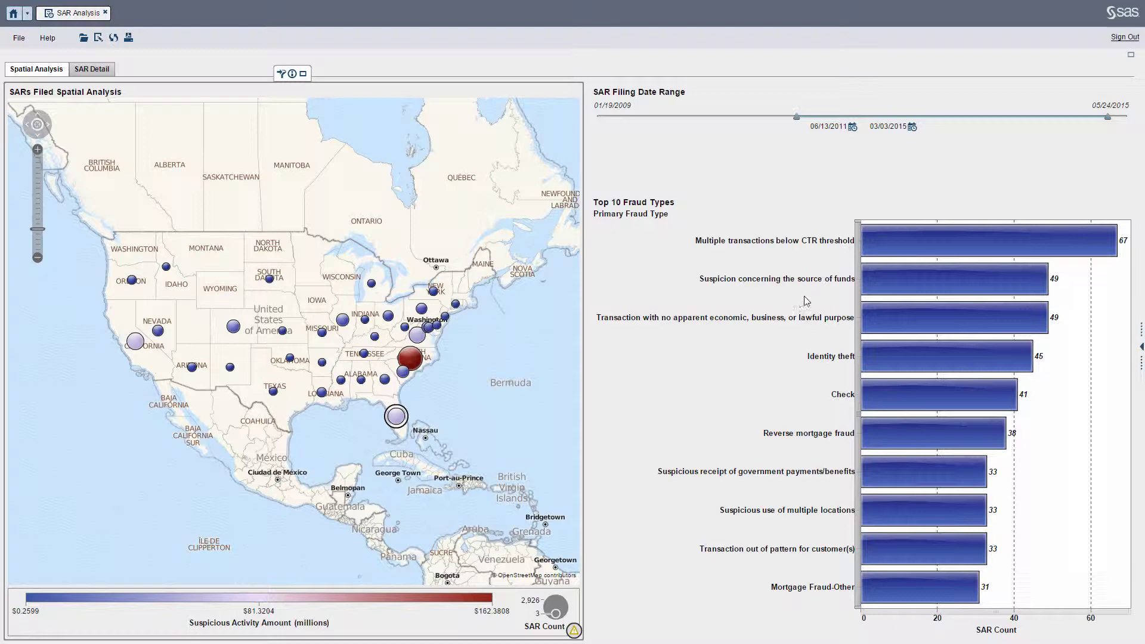
Step: View SAR Detail records for Florida's source-of-funds suspicion SARs, then return to Spatial Analysis
left_click(900, 290)
double_click(900, 289)
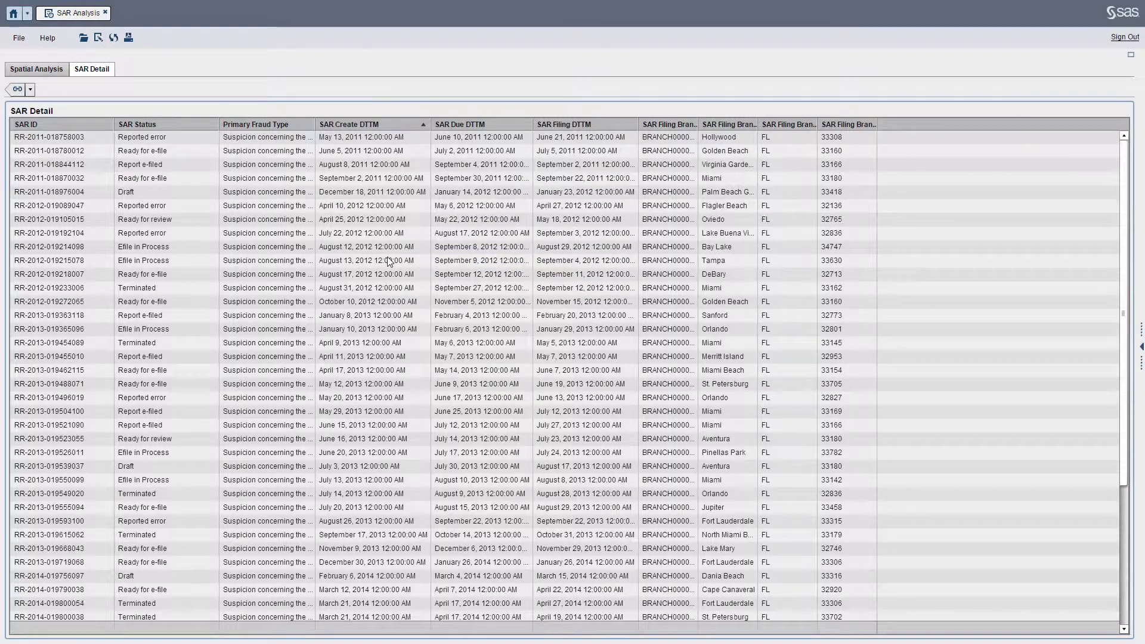
right_click(380, 237)
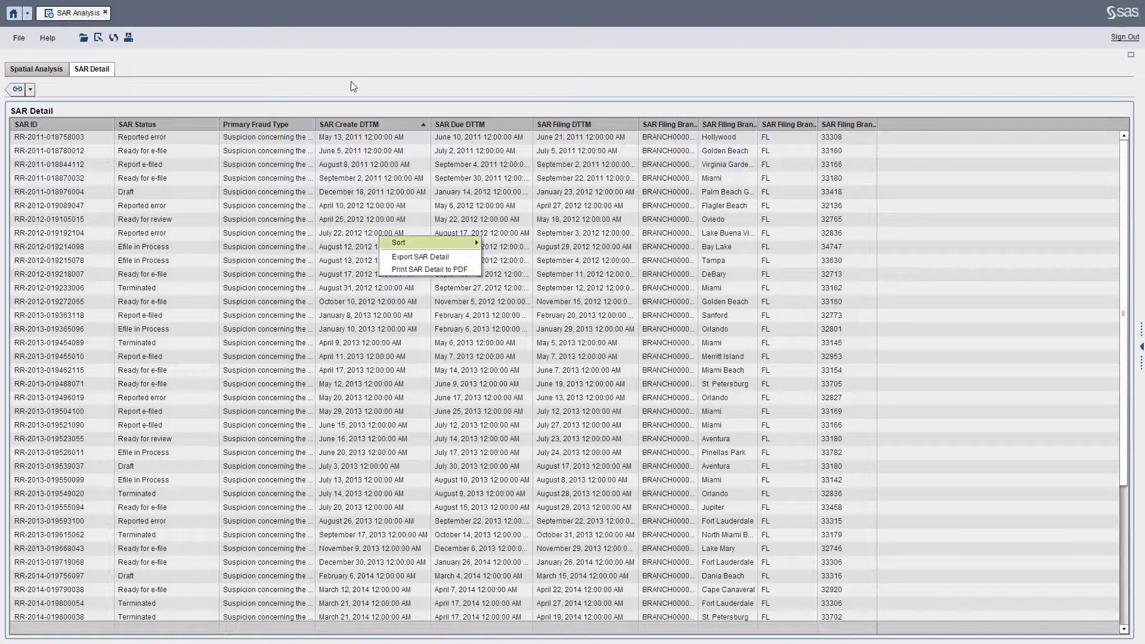
left_click(19, 89)
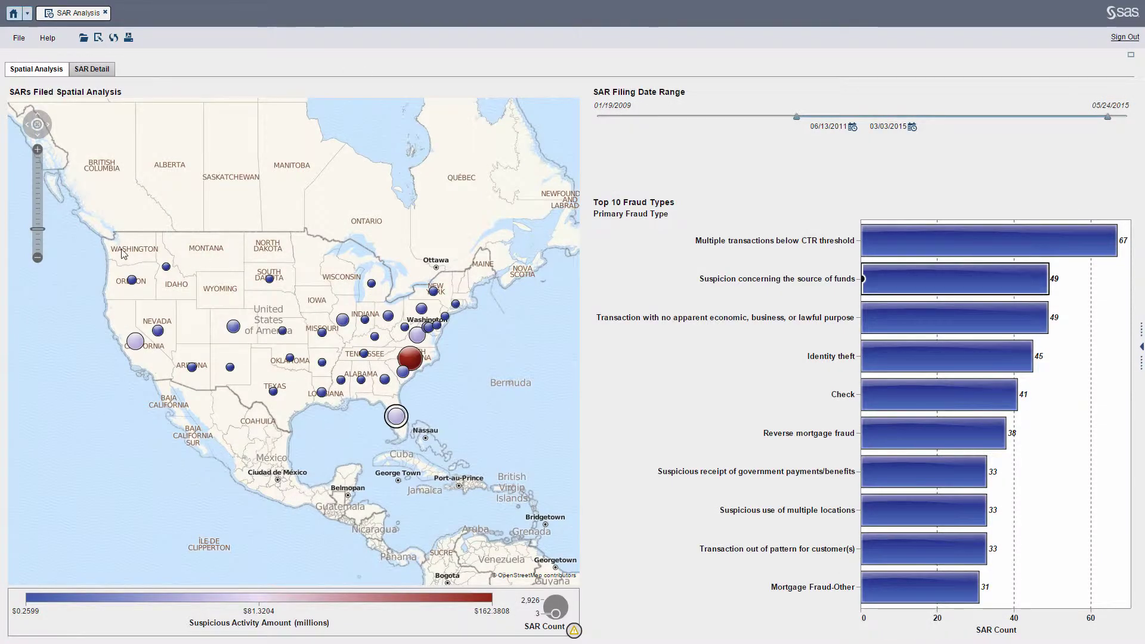
Step: Zoom toward the Southeast and drill down into Florida's individual filing locations
left_click(38, 149)
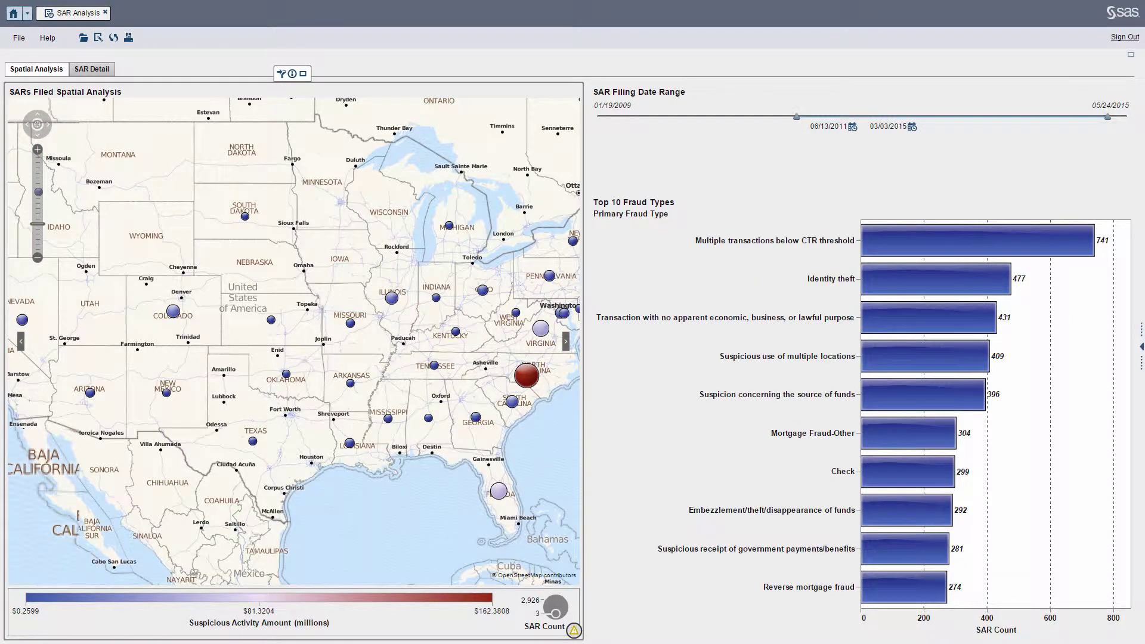
left_click_drag(497, 427, 411, 347)
left_click(417, 419)
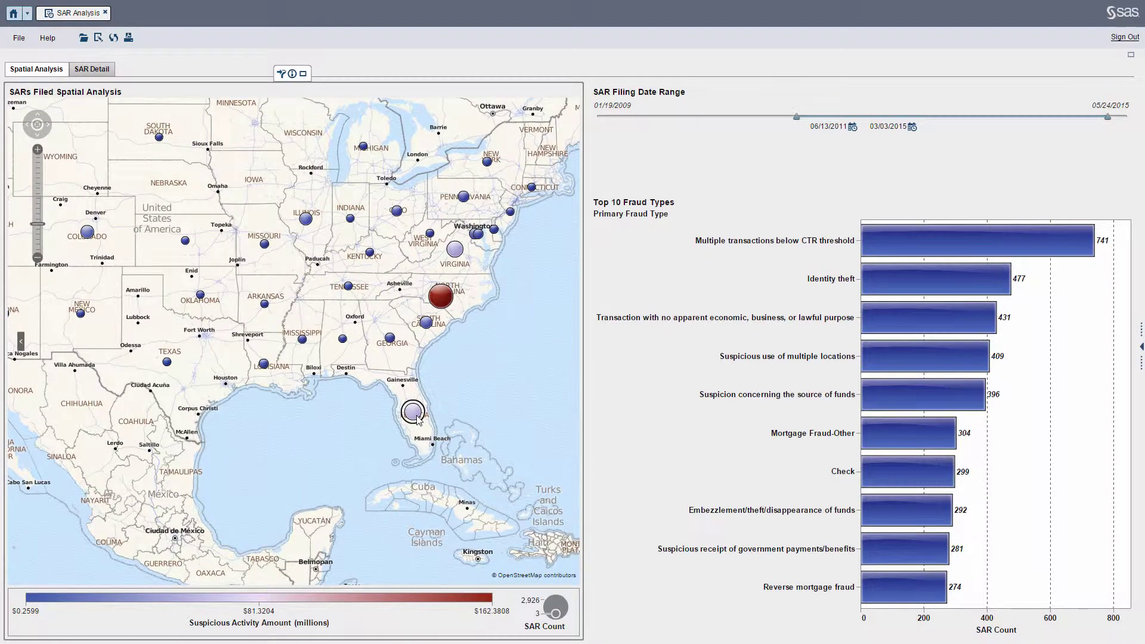
double_click(418, 419)
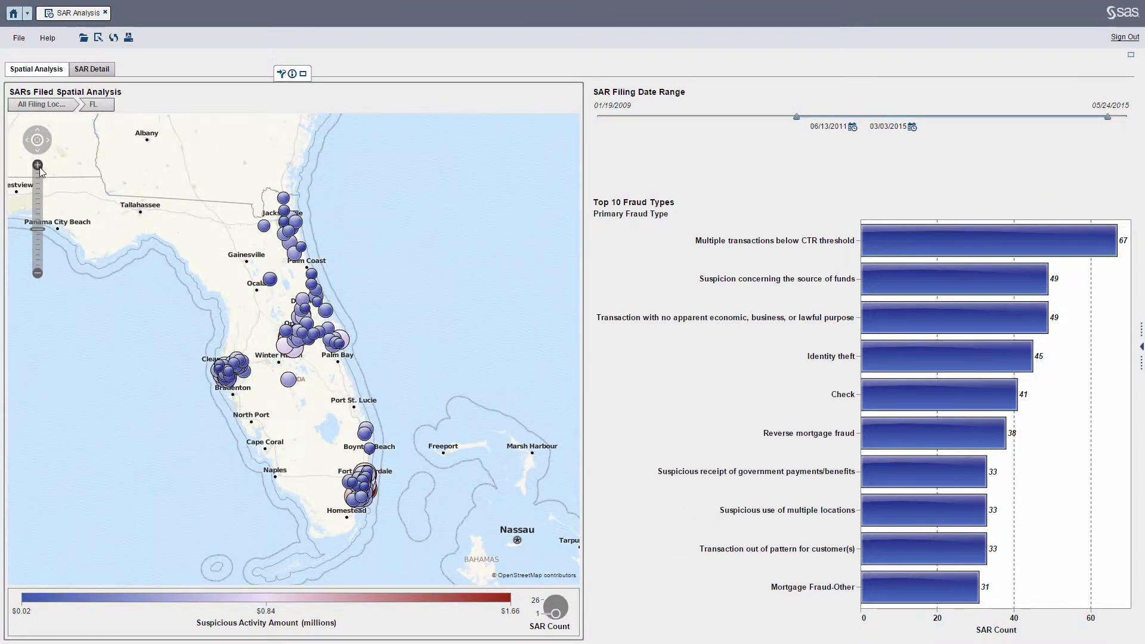
Step: Zoom into central Florida and filter fraud types by Orlando, South Daytona, then Sanford locations
left_click(38, 165)
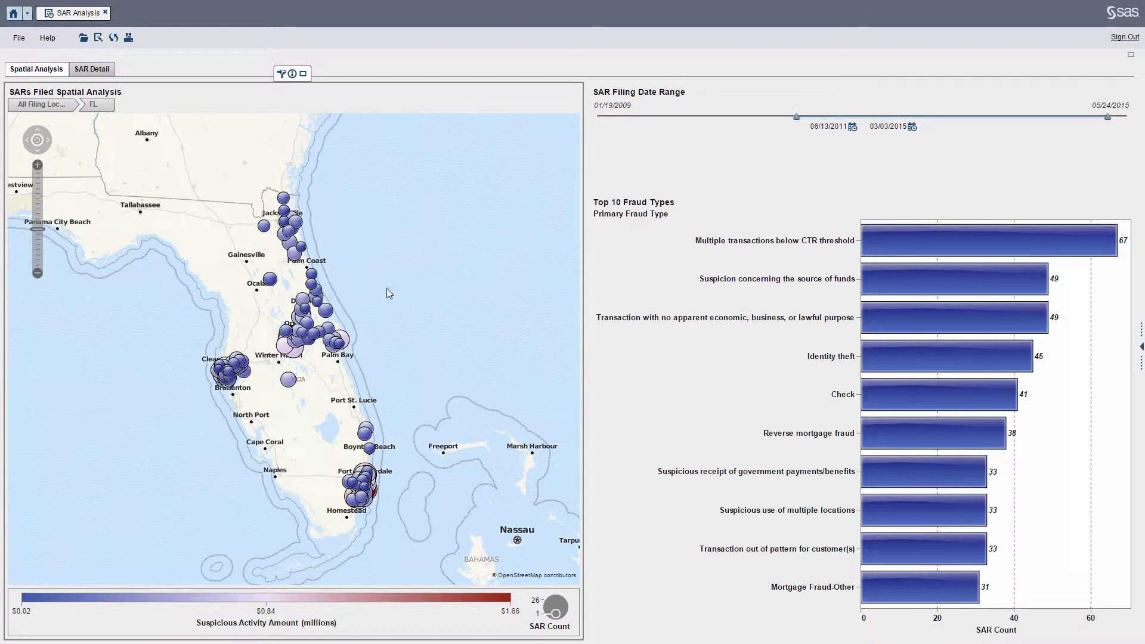
left_click_drag(356, 278, 360, 302)
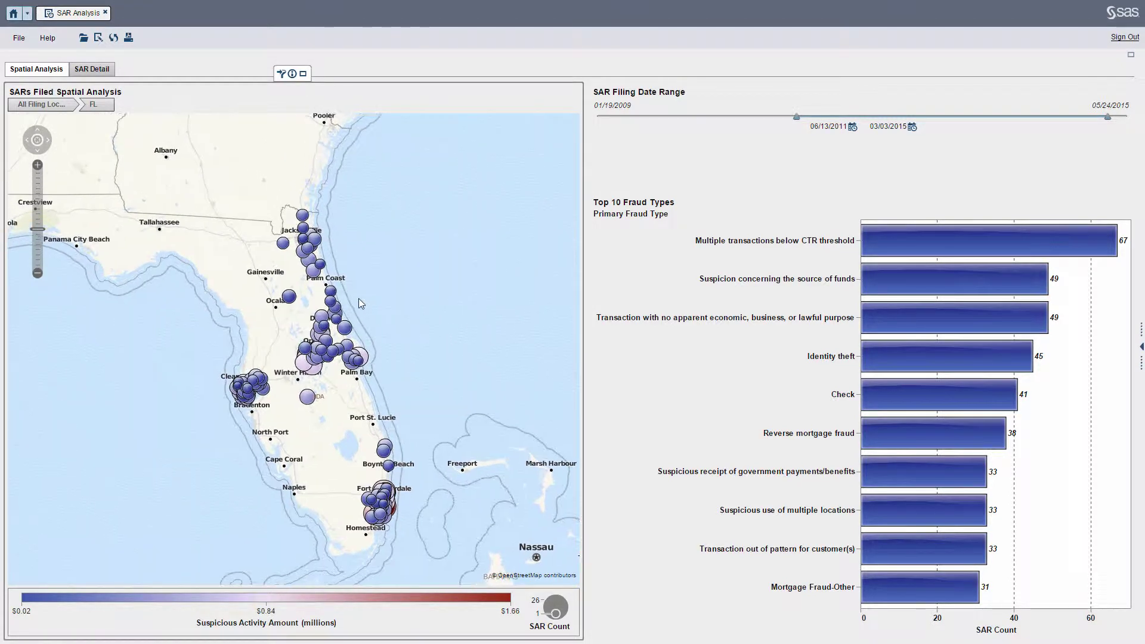
left_click(37, 165)
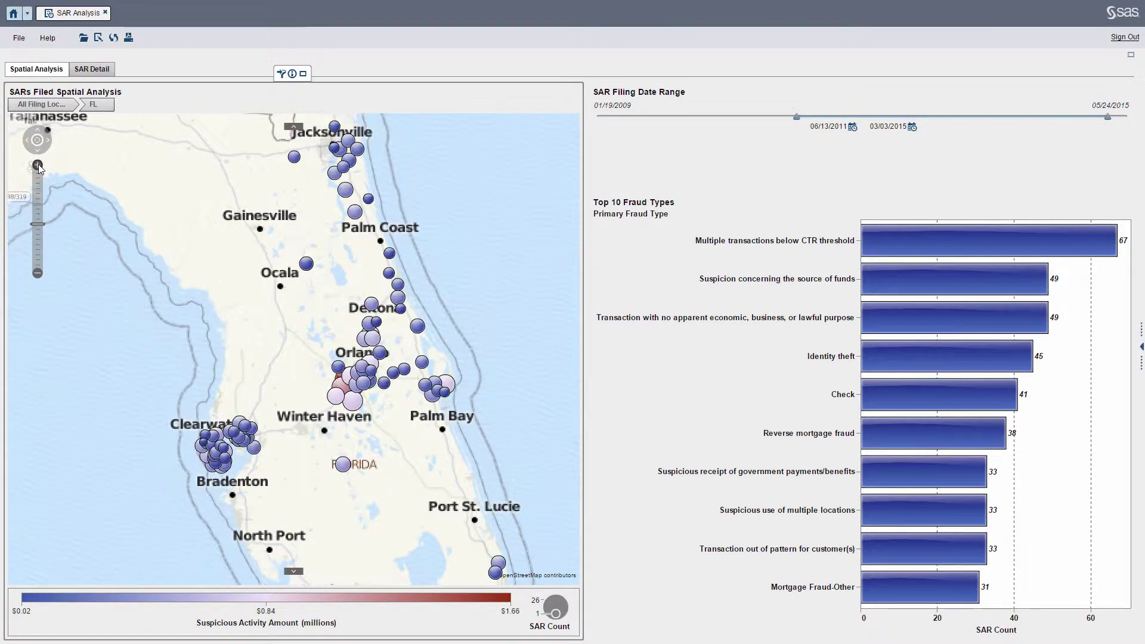
left_click(350, 386)
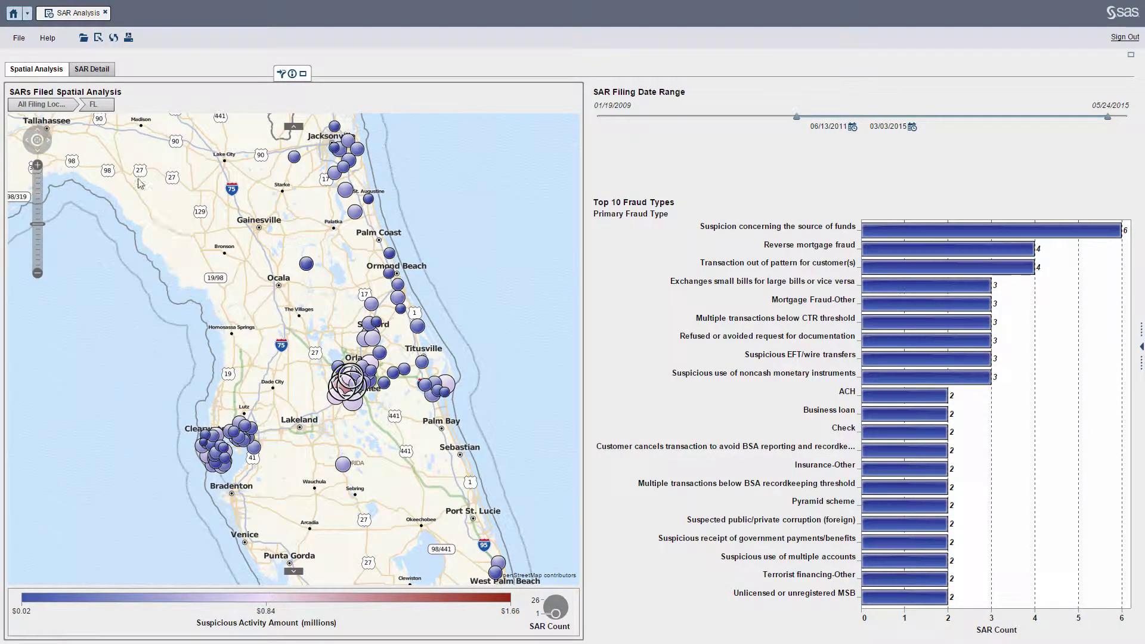
left_click(38, 165)
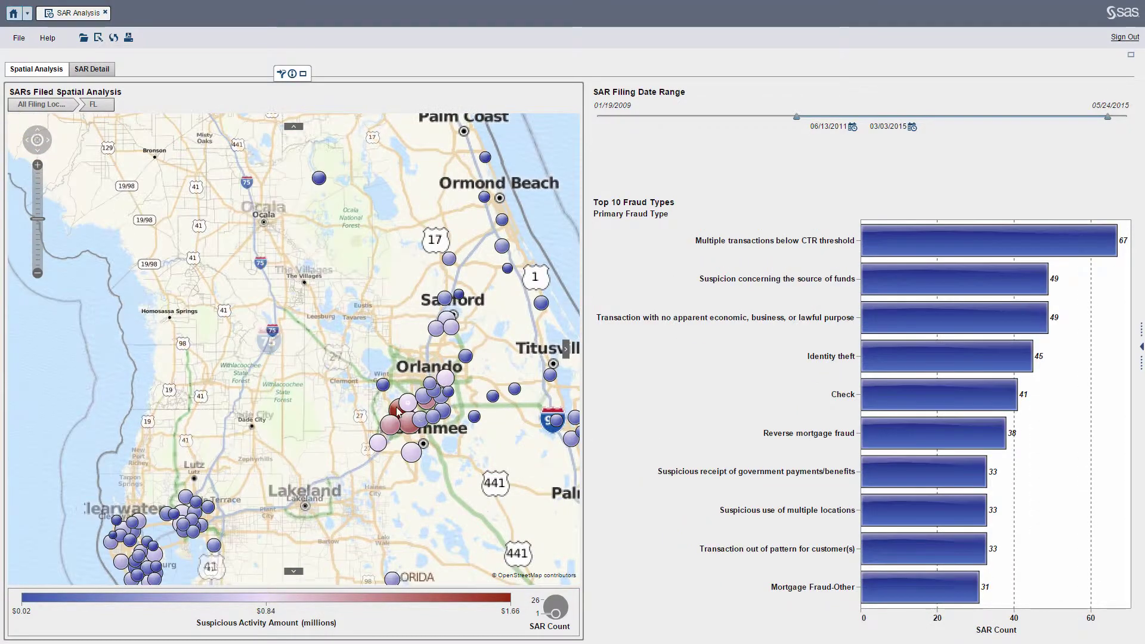
left_click(398, 410)
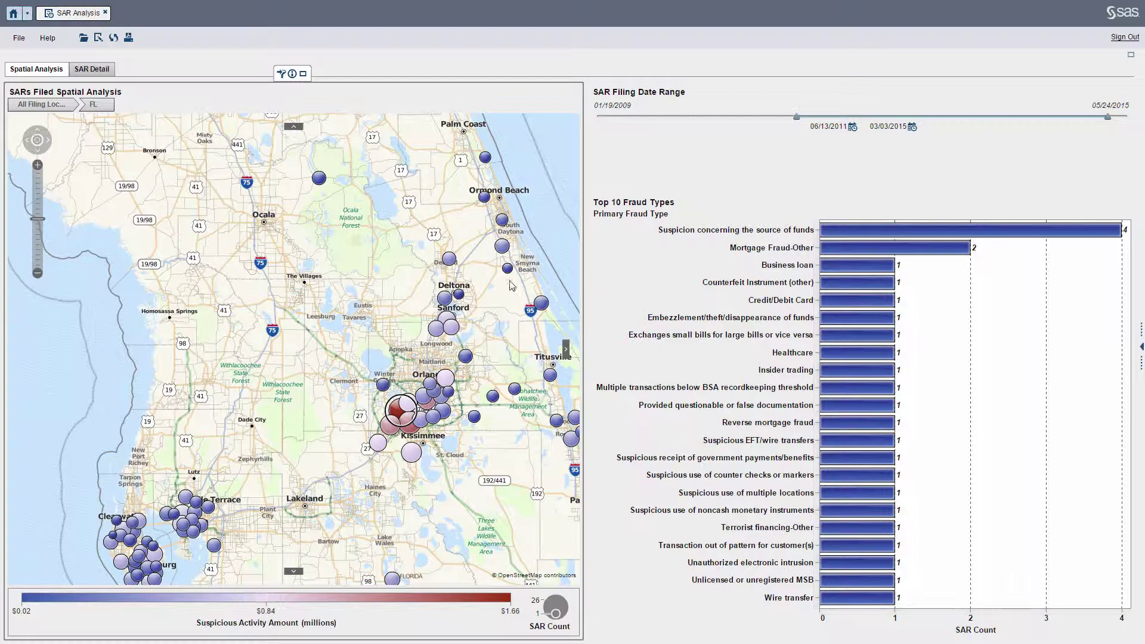
left_click(502, 247)
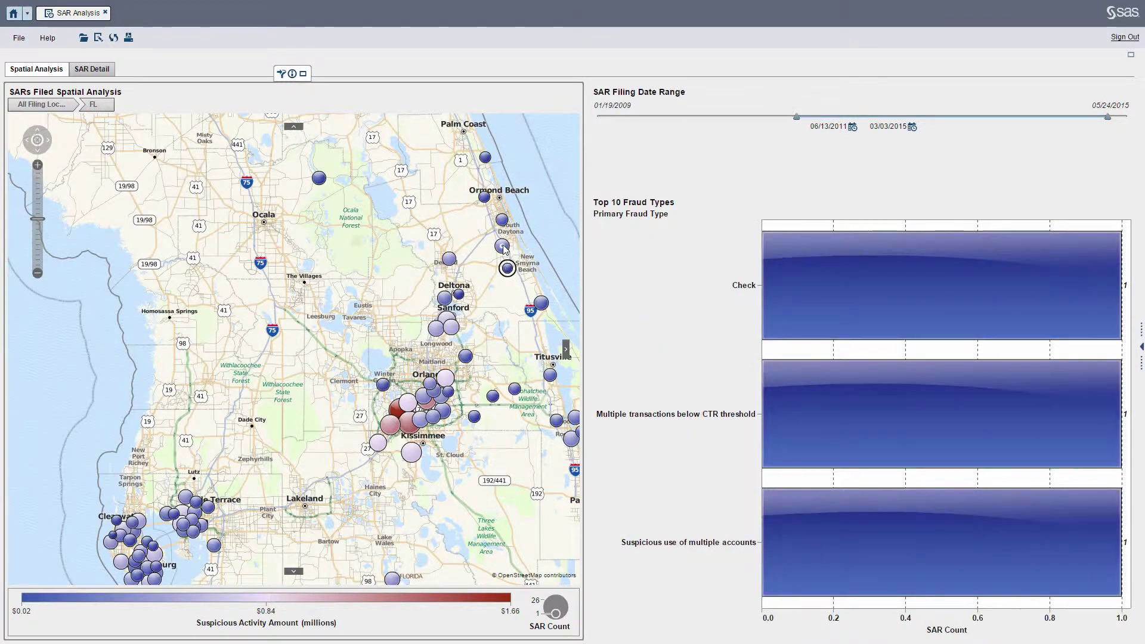
left_click(452, 326)
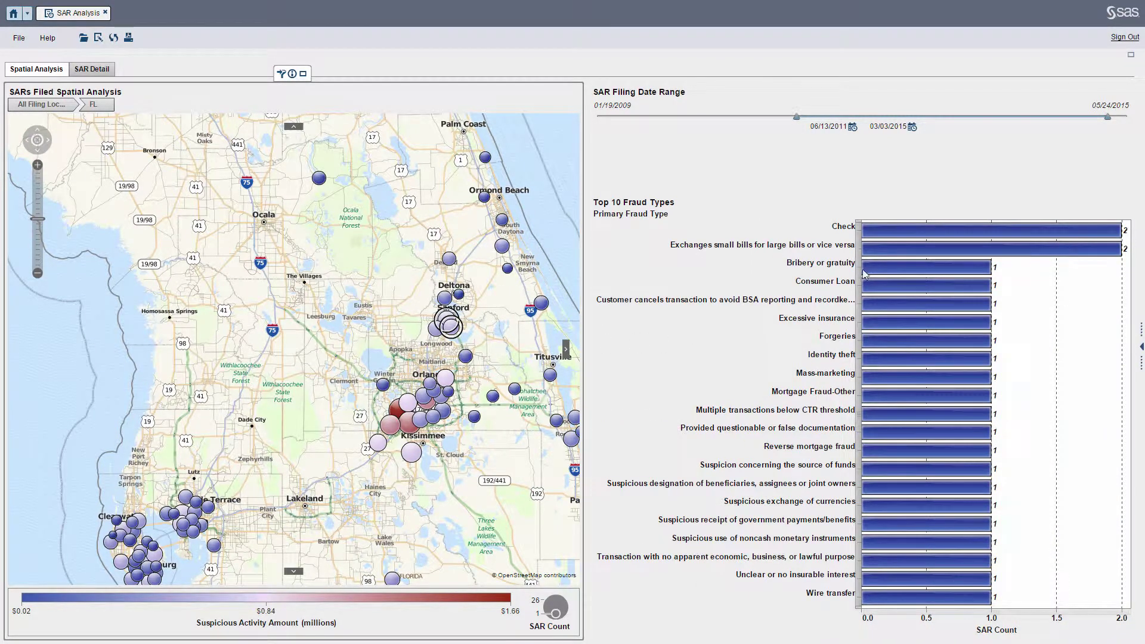
Step: Review the two Sanford Check SARs in SAR Detail, then go back to Spatial Analysis
double_click(911, 232)
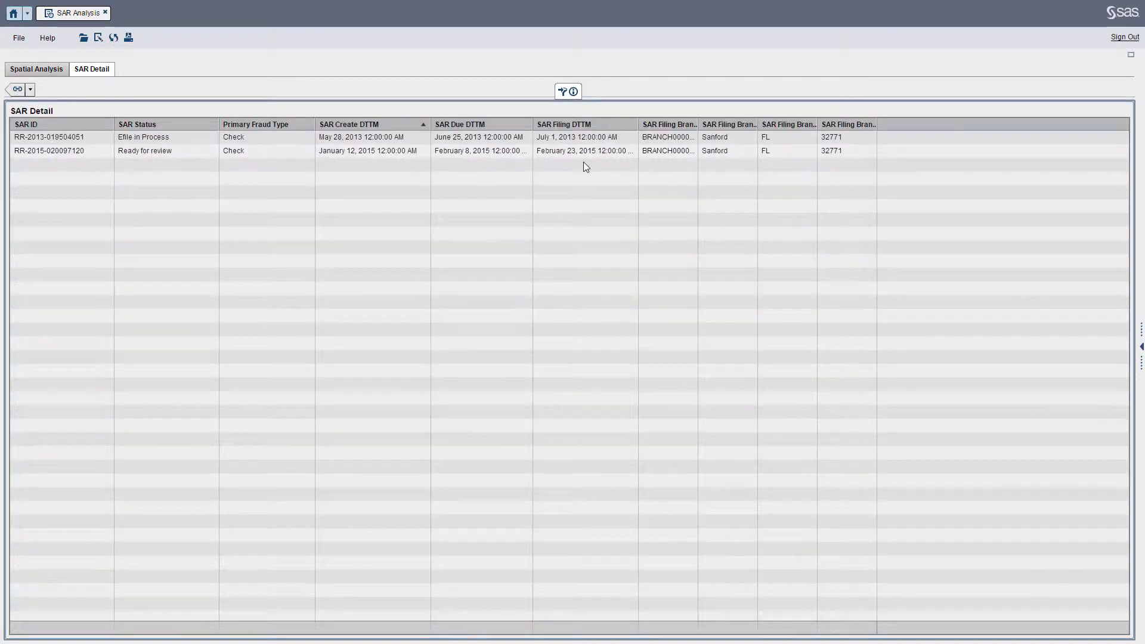
left_click(19, 90)
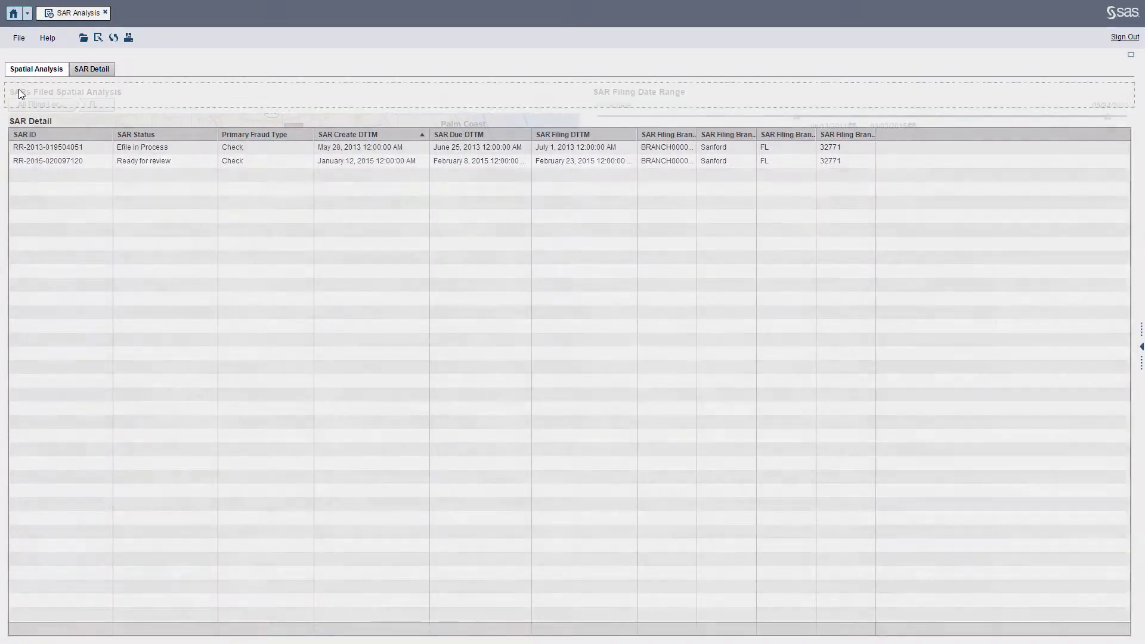